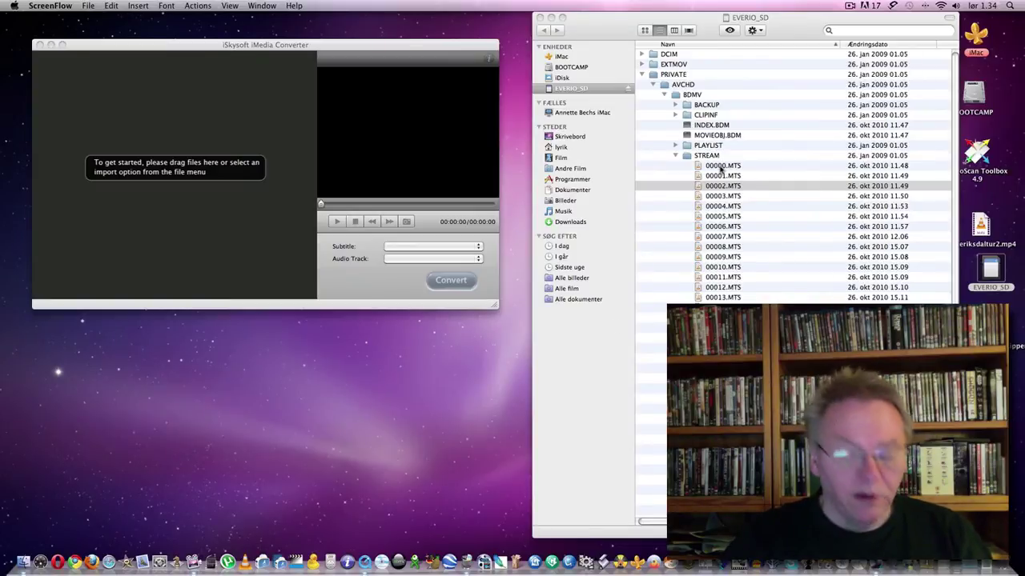
Select 00000.MTS through 00002.MTS in Finder and drag them into iSkysoft iMedia Converter.
left_click(721, 167)
key("shift+Down")
key("shift+Down")
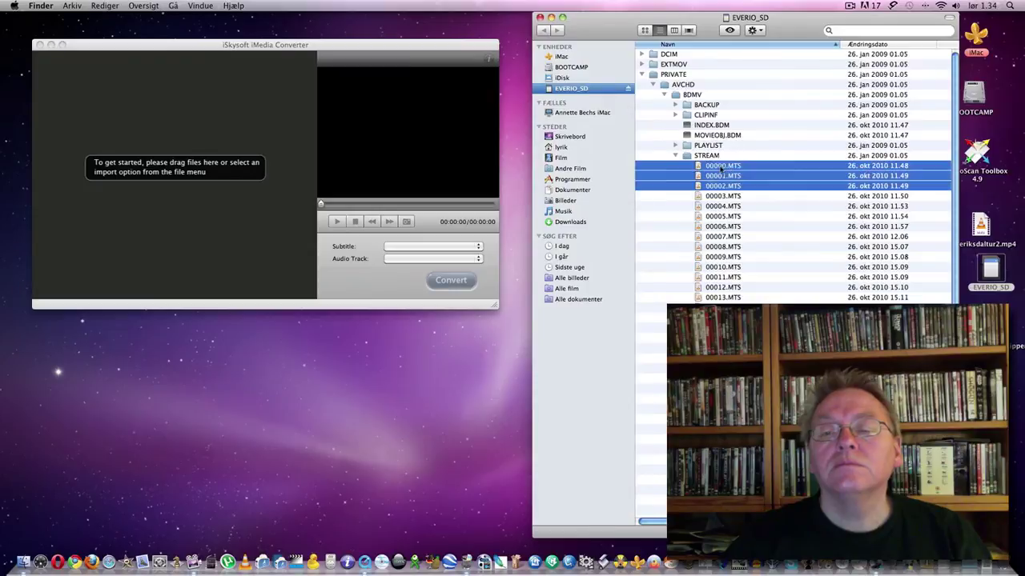
left_click_drag(720, 168, 212, 106)
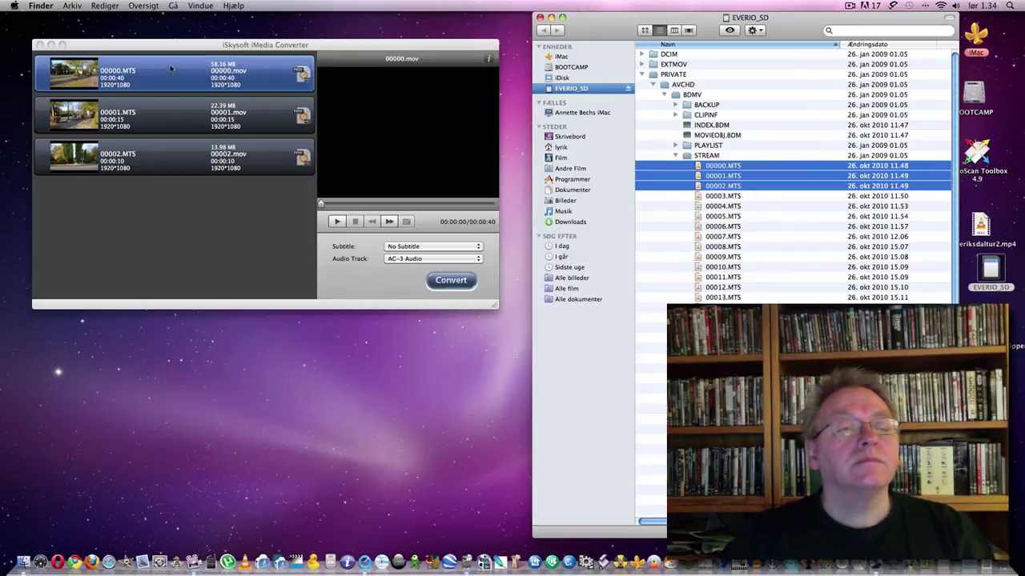
Review the converter's Encode Settings, then start converting the three clips to .mov.
left_click(100, 47)
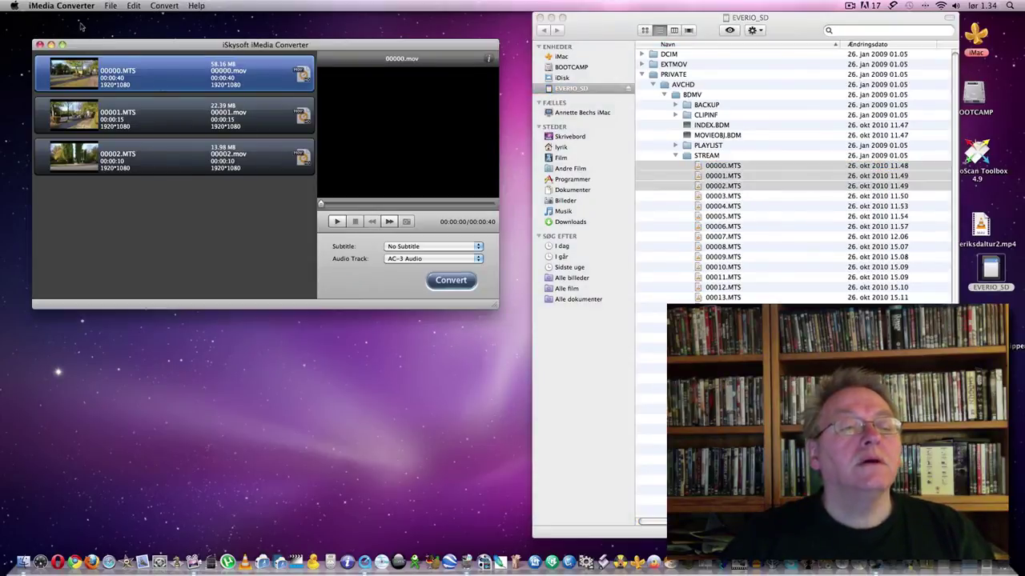
left_click(112, 7)
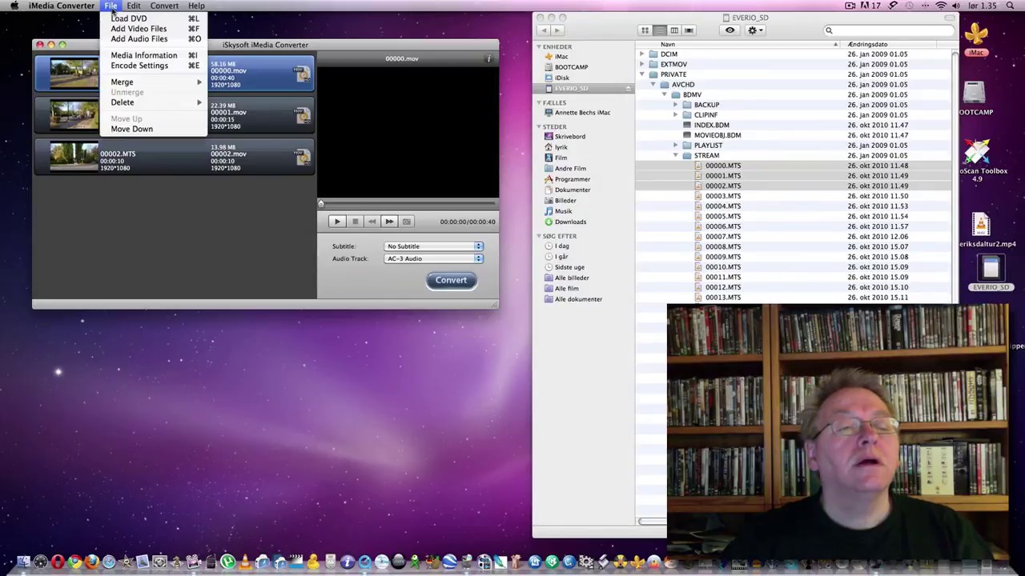
left_click(140, 65)
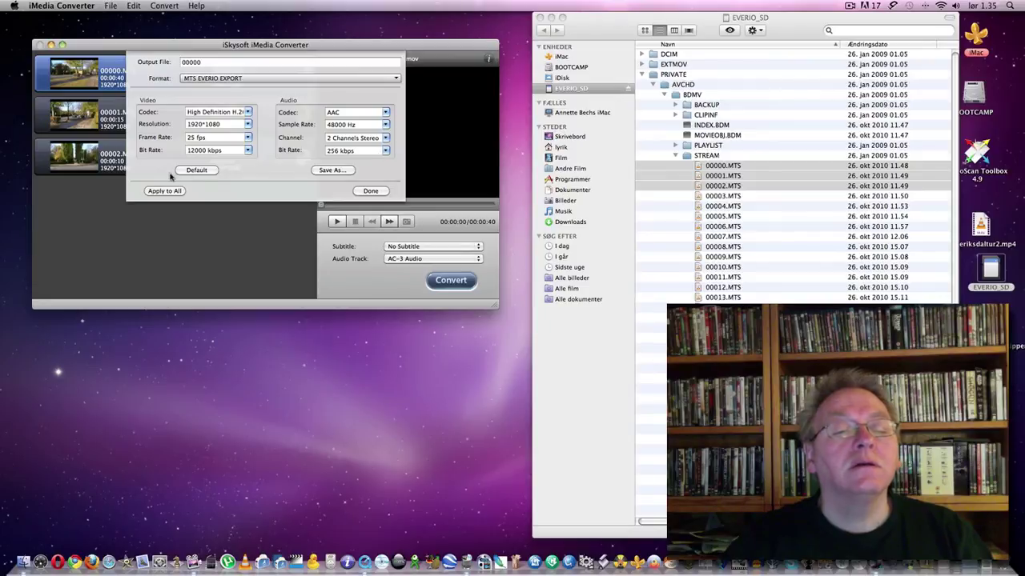
left_click(371, 191)
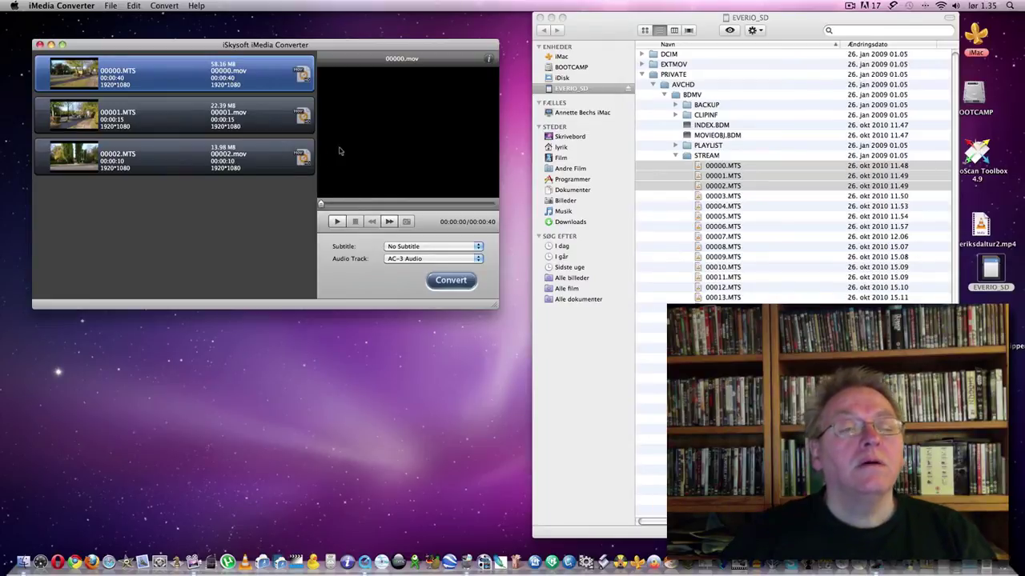
left_click(445, 285)
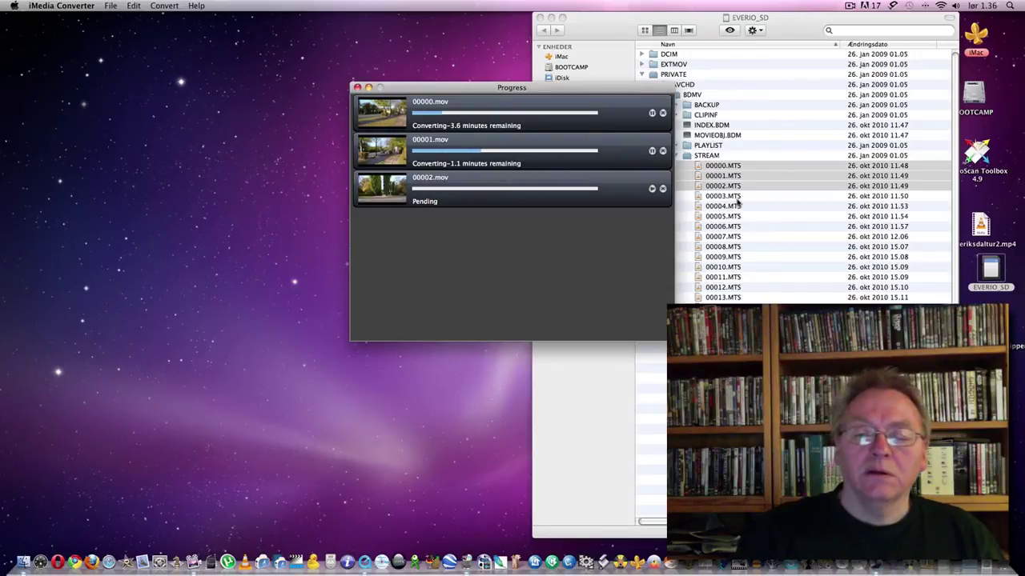
Wait until 00000.mov, 00001.mov and 00002.mov finish converting to the Skrivebord folder.
scroll(737, 203, "right", 1)
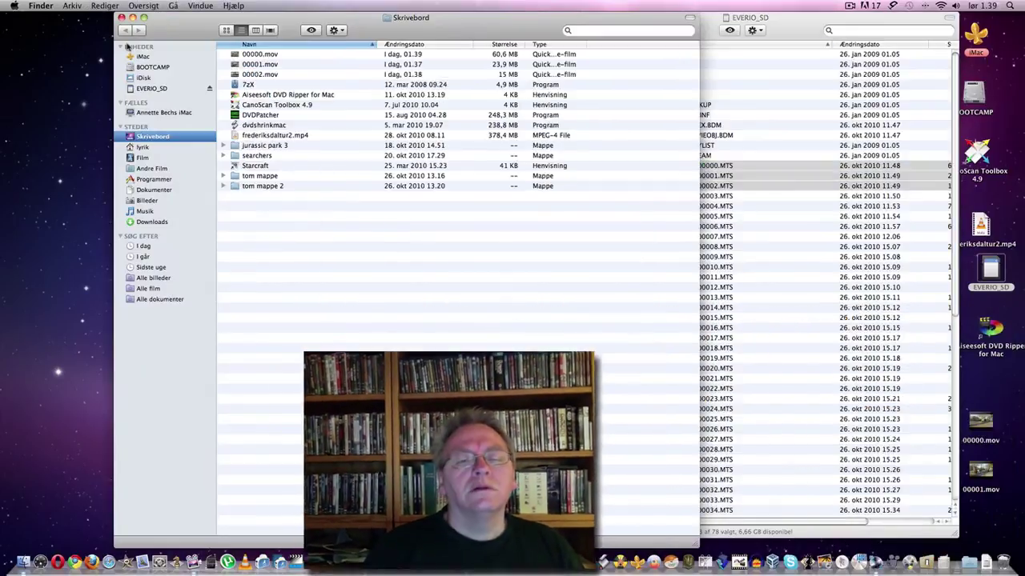
Close Skrivebord, confirm 'All tasks have been finished', and close the converter and EVERIO_SD windows.
left_click(121, 18)
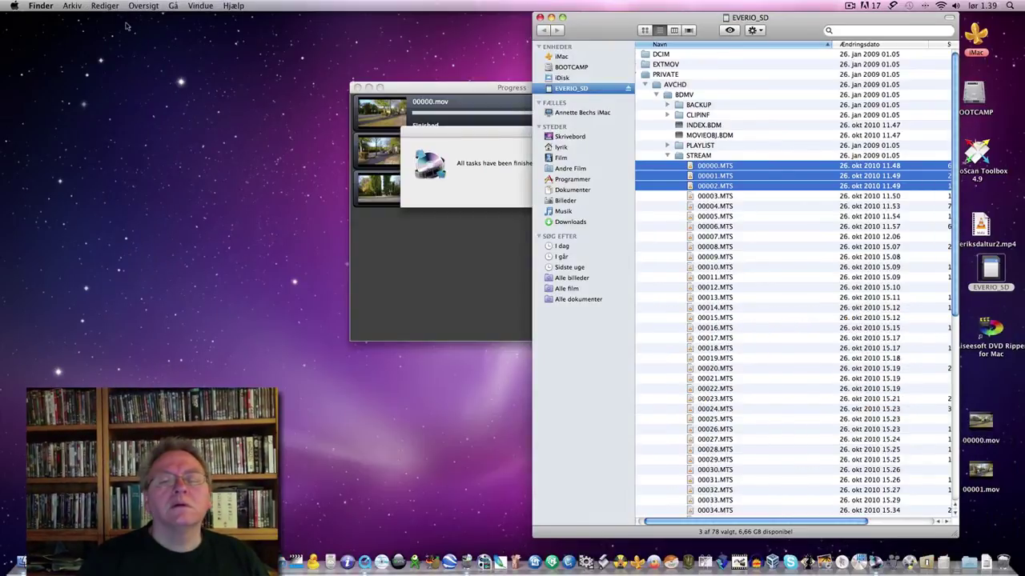
left_click(510, 155)
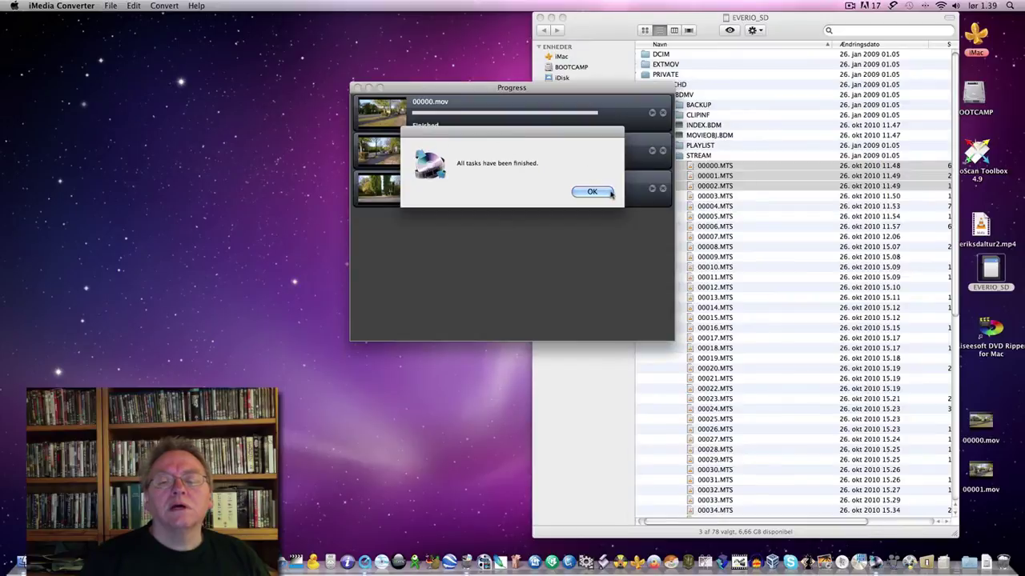
left_click(596, 192)
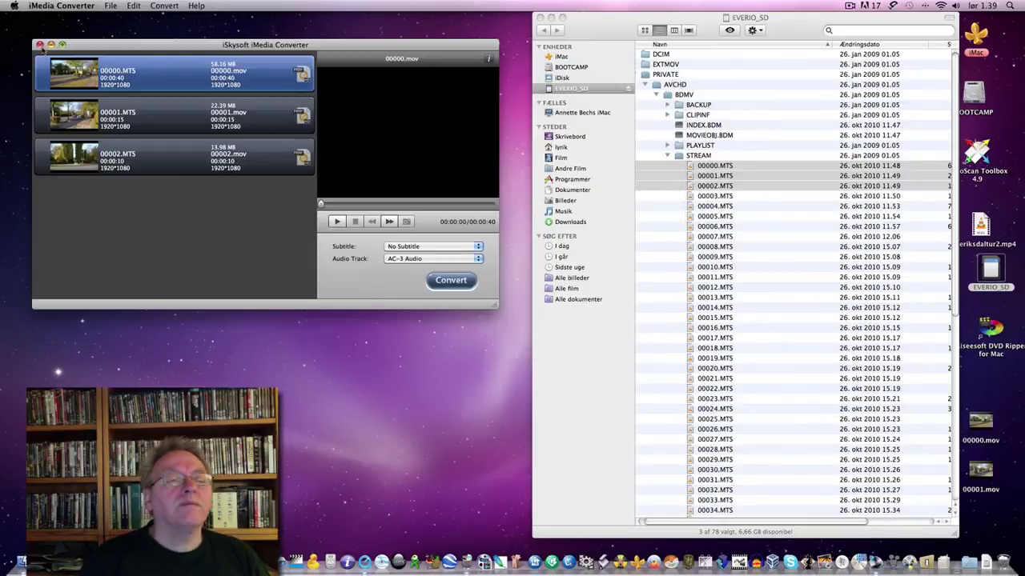
left_click(40, 45)
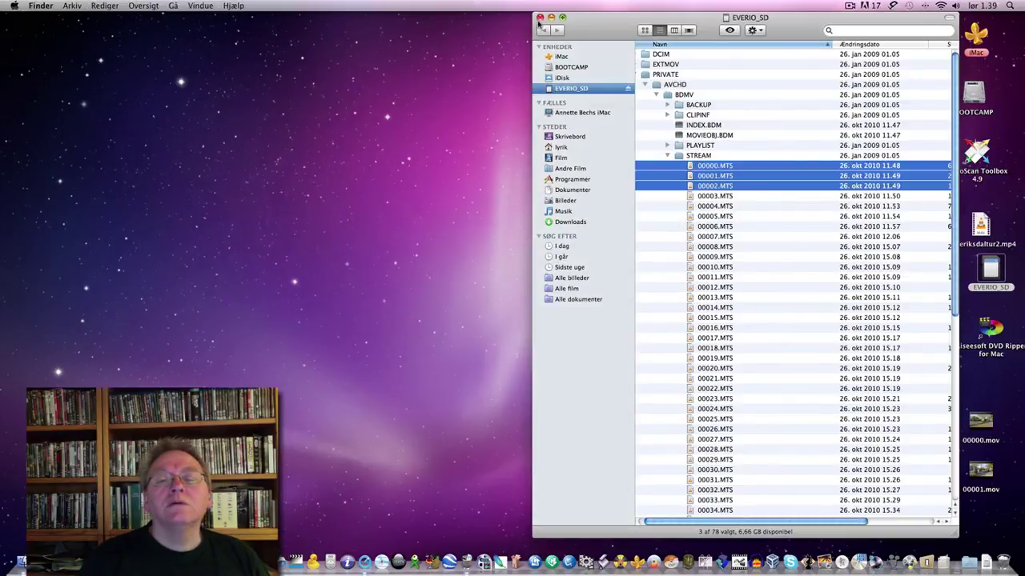
left_click(540, 17)
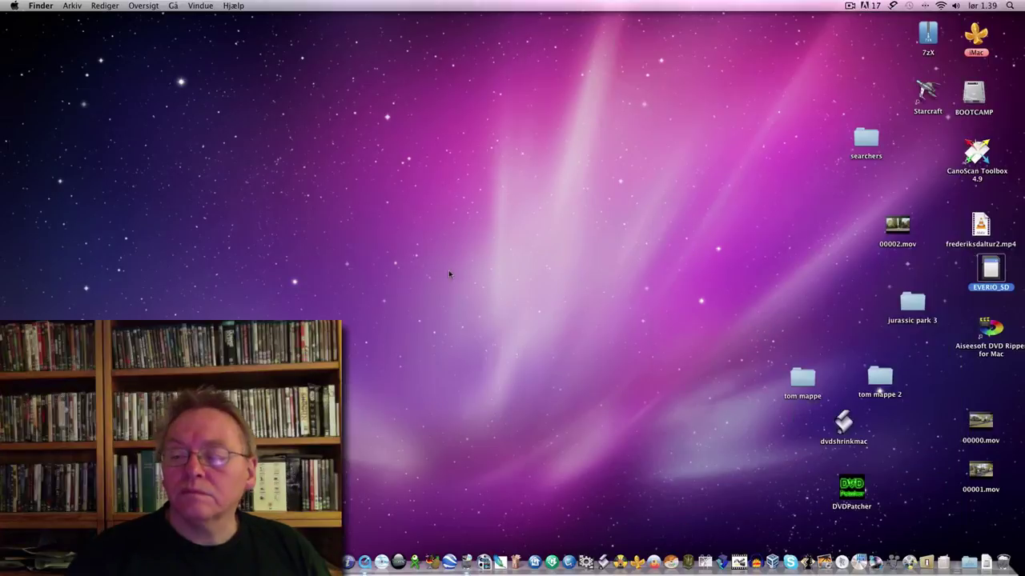
Arrange 00000.mov, 00001.mov and 00002.mov in a row mid-screen and select 00000.mov.
left_click_drag(989, 428, 502, 172)
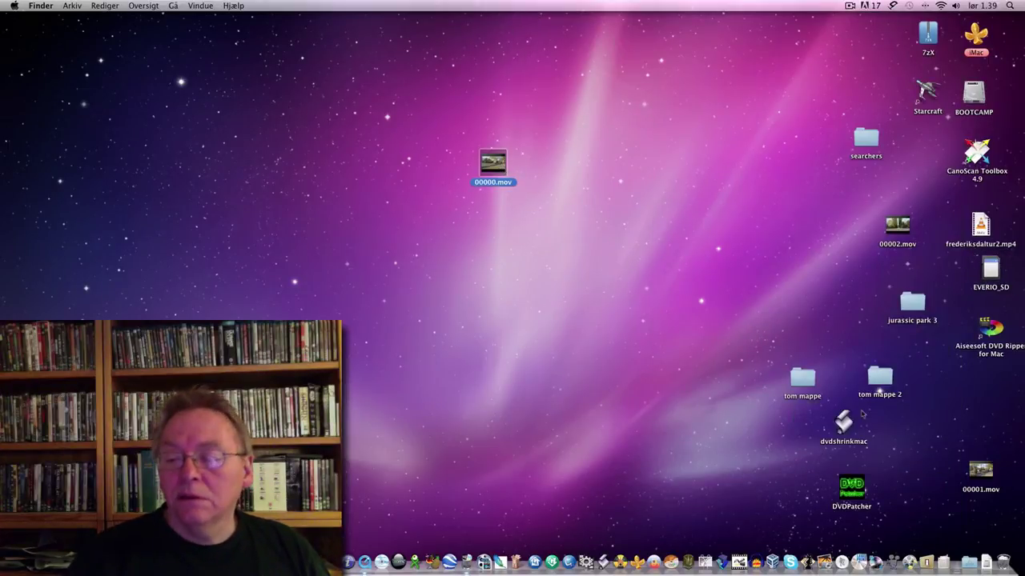
left_click_drag(971, 474, 556, 171)
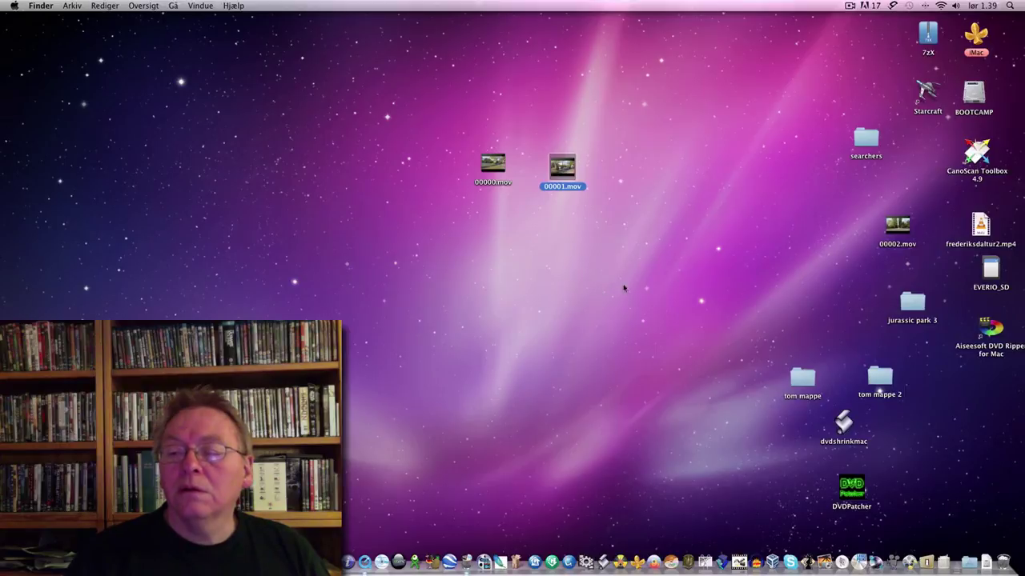
left_click_drag(901, 226, 591, 160)
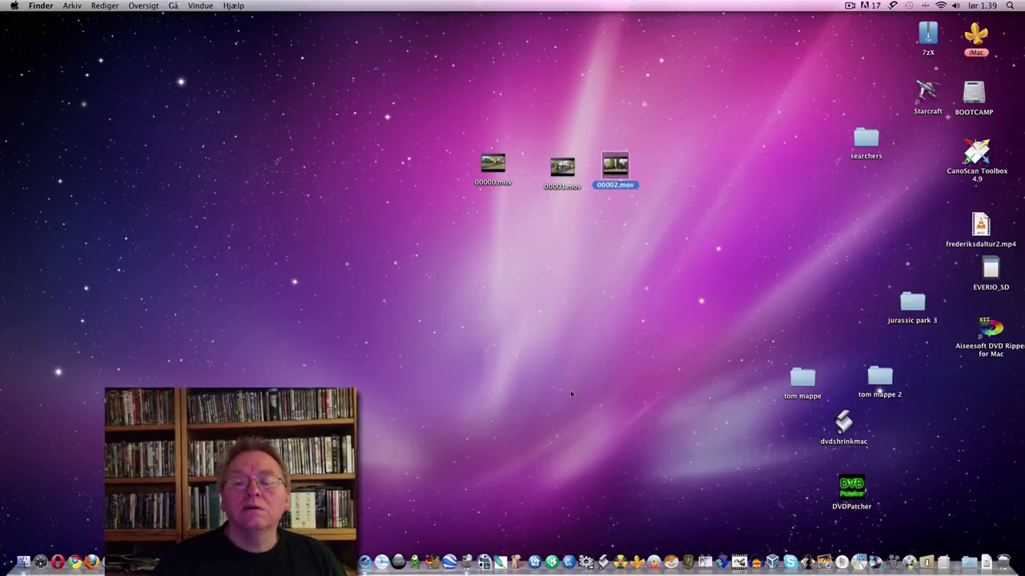
left_click(493, 169)
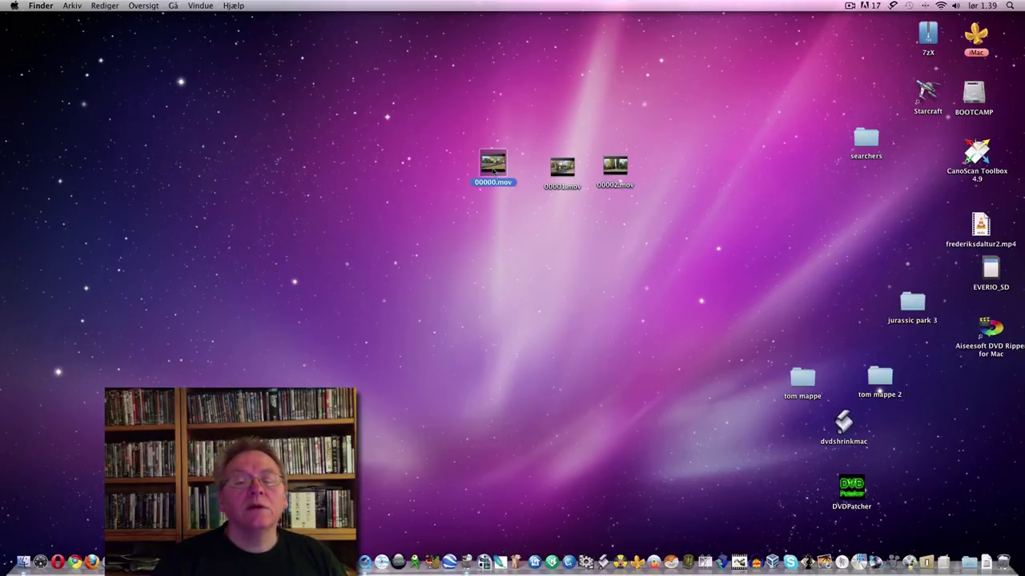
Open and play 00000.mov, moving its window further left.
double_click(493, 170)
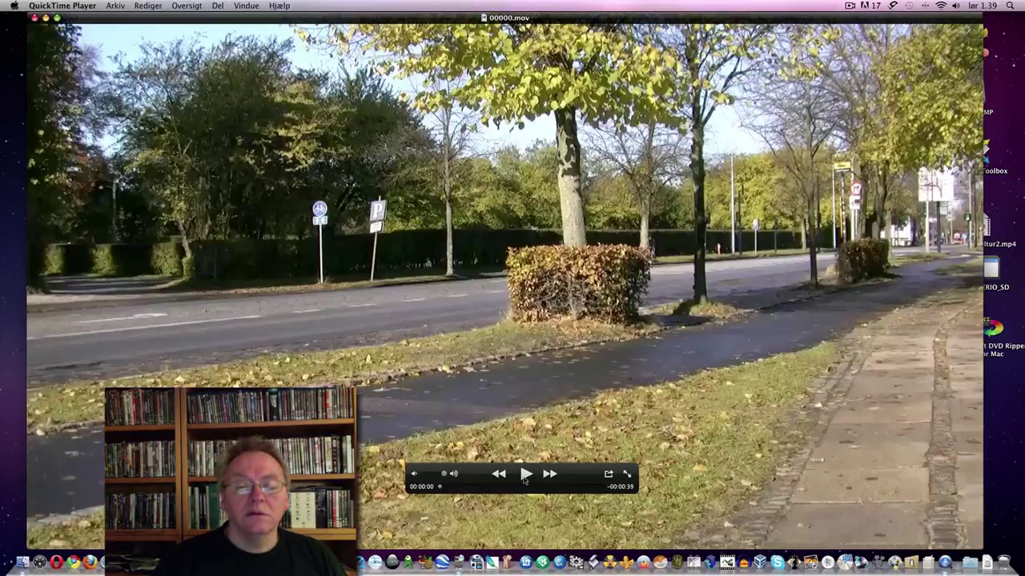
left_click(525, 478)
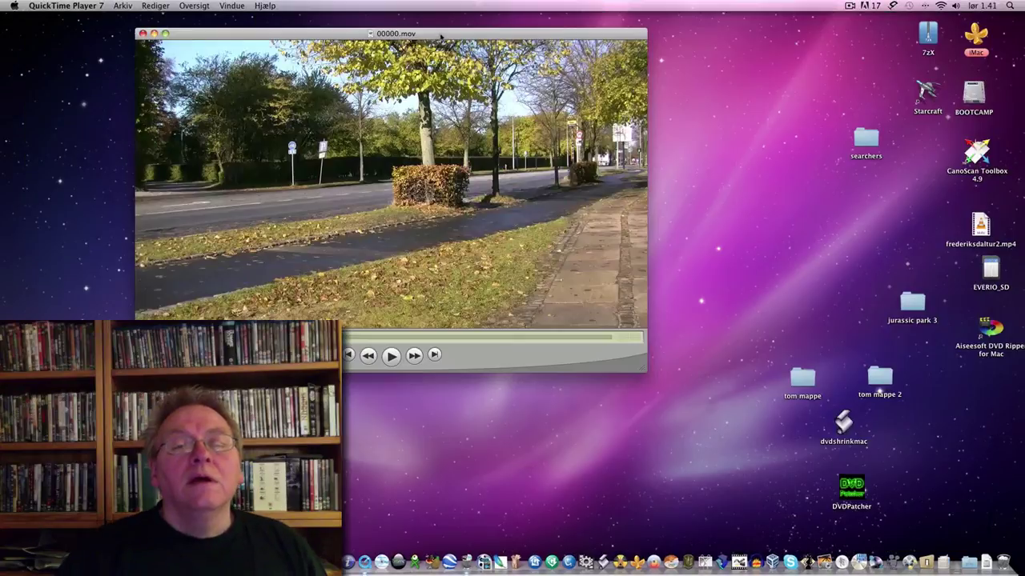
left_click_drag(440, 30, 316, 20)
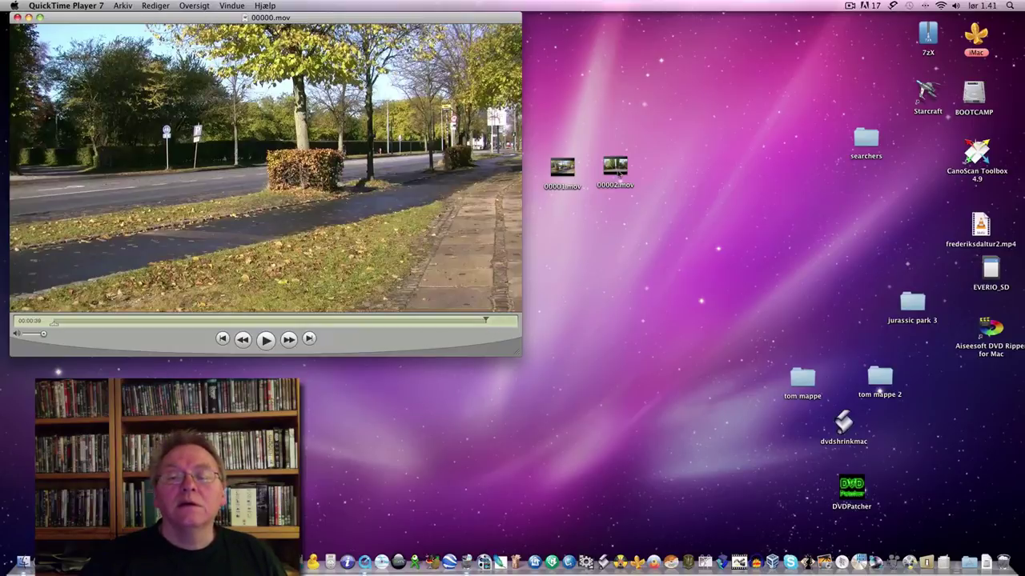
Drag 00001.mov and 00002.mov into the open movie to join them.
left_click_drag(563, 168, 430, 217)
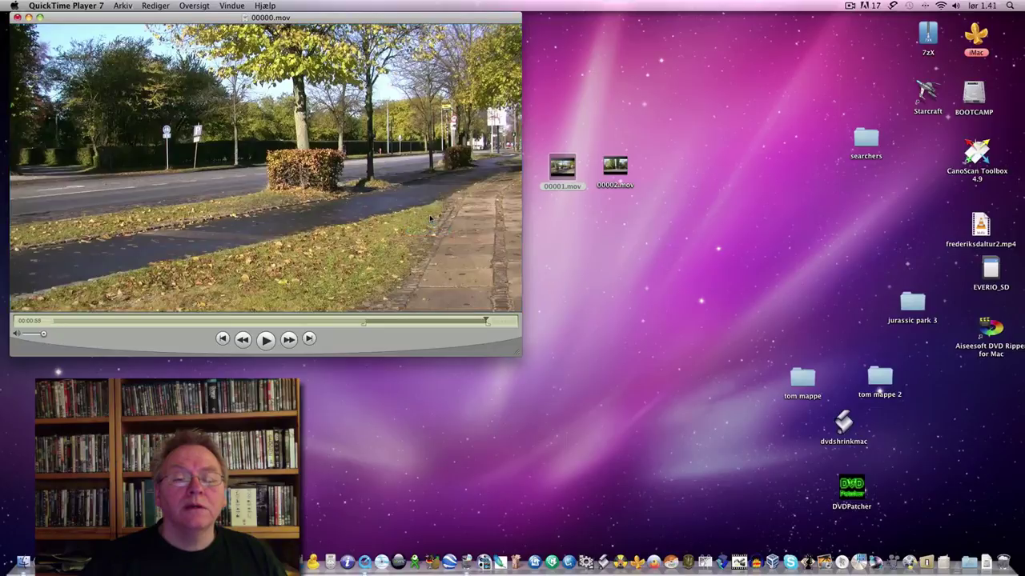
left_click(614, 169)
left_click_drag(615, 168, 492, 219)
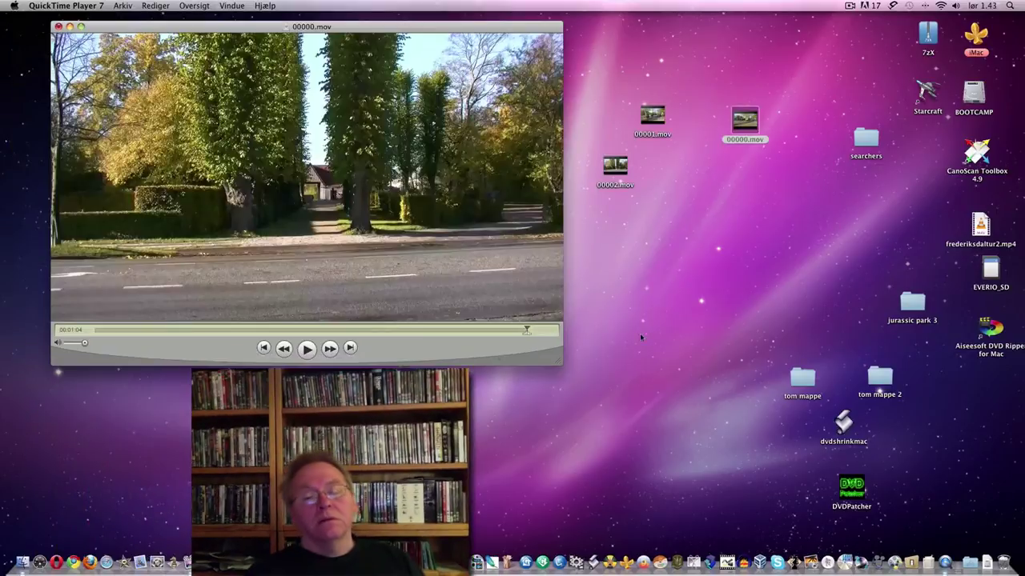
left_click_drag(527, 331, 259, 327)
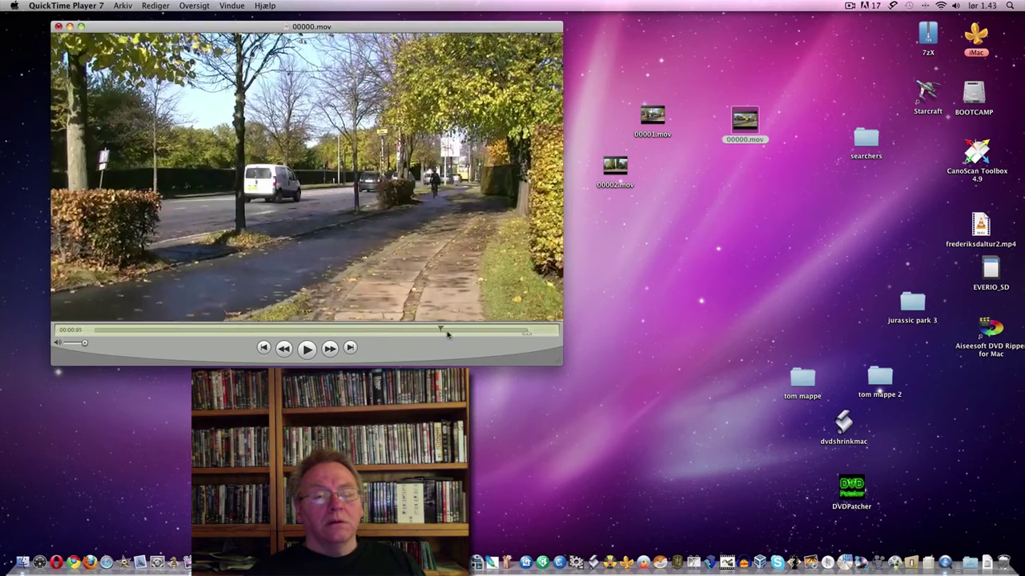
left_click_drag(450, 334, 471, 336)
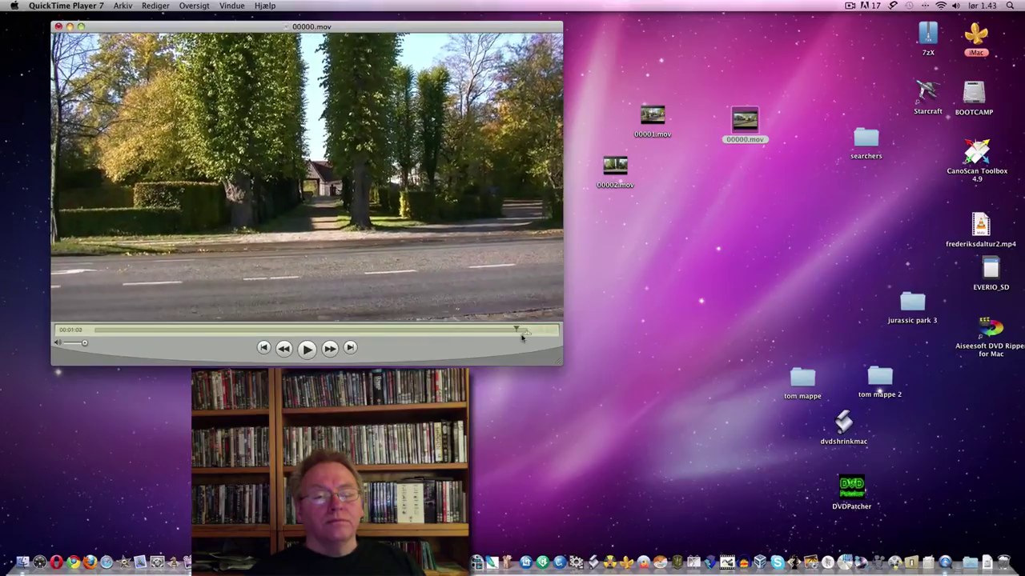
left_click_drag(518, 338, 189, 332)
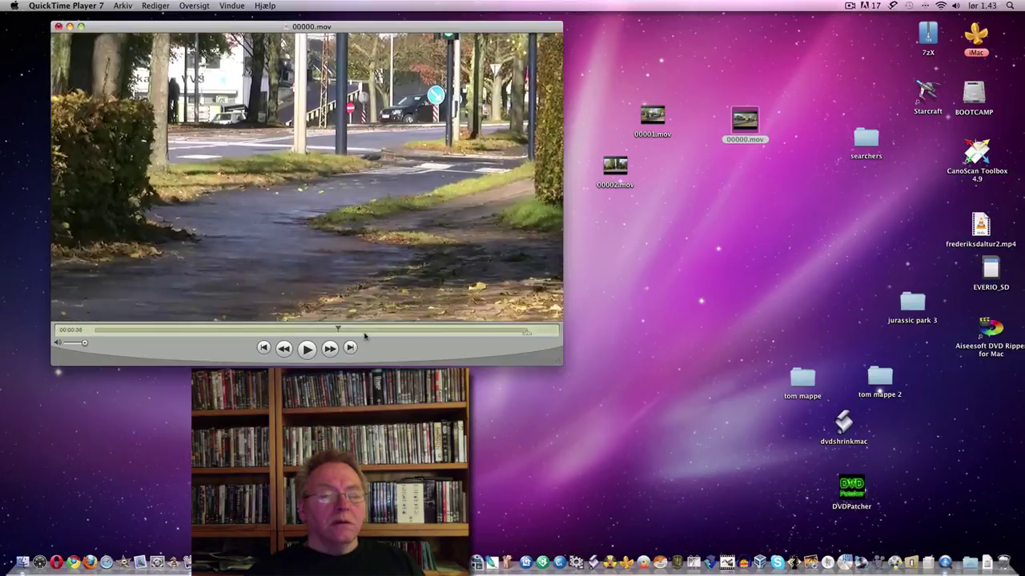
Scrub through the movie to locate where the unwanted opening stretch ends.
left_click_drag(450, 330, 251, 330)
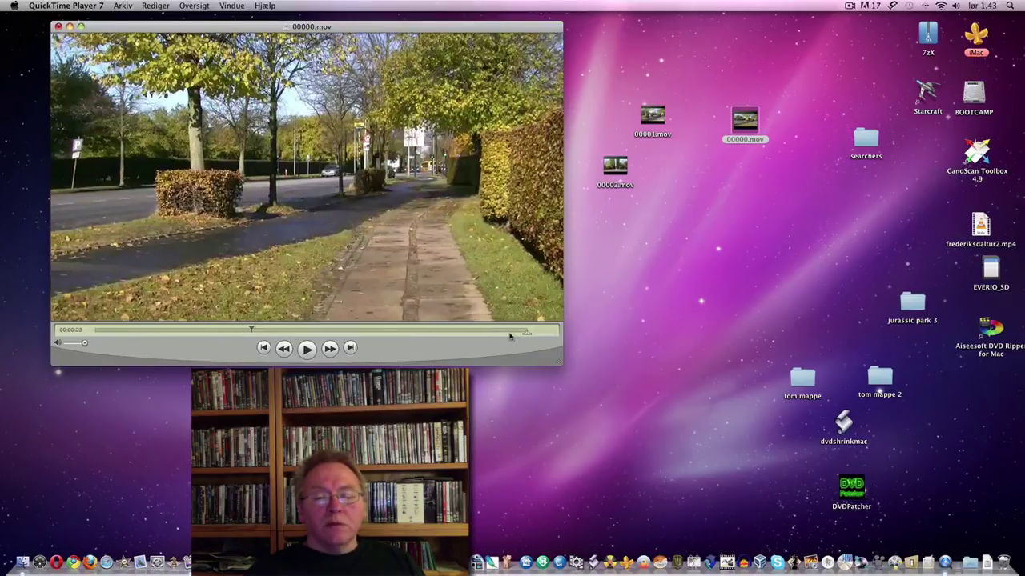
left_click(526, 335)
left_click_drag(461, 335, 211, 332)
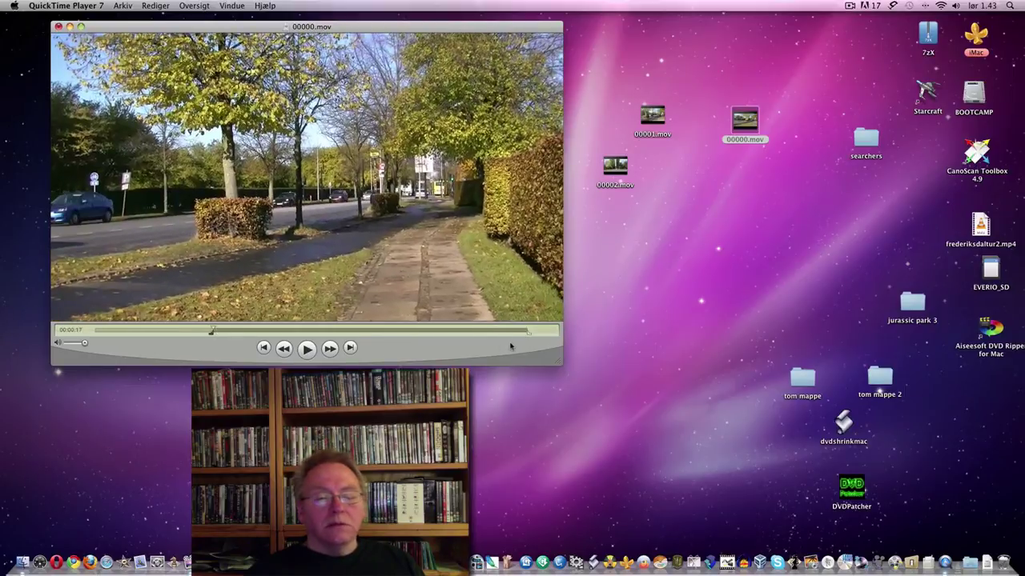
left_click_drag(527, 334, 414, 334)
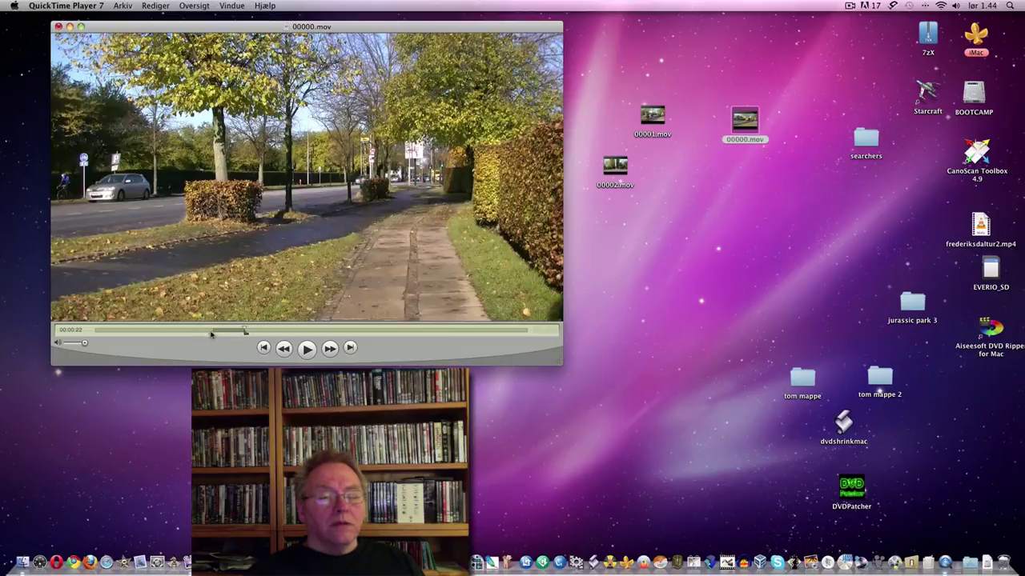
Select and trim the opening stretch, then play the new start and pause at 00:00:07.
left_click_drag(212, 335, 87, 333)
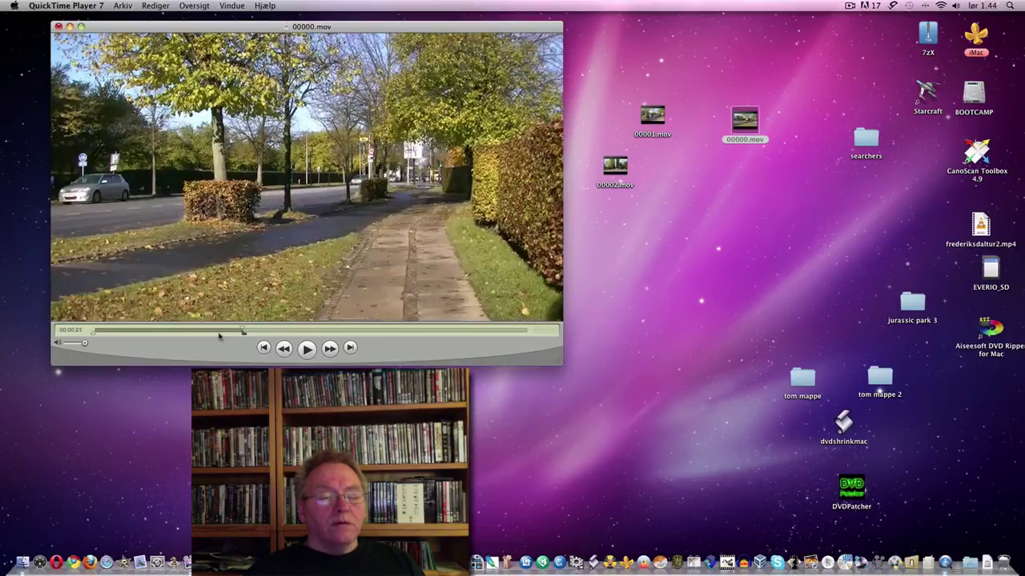
left_click_drag(211, 336, 135, 335)
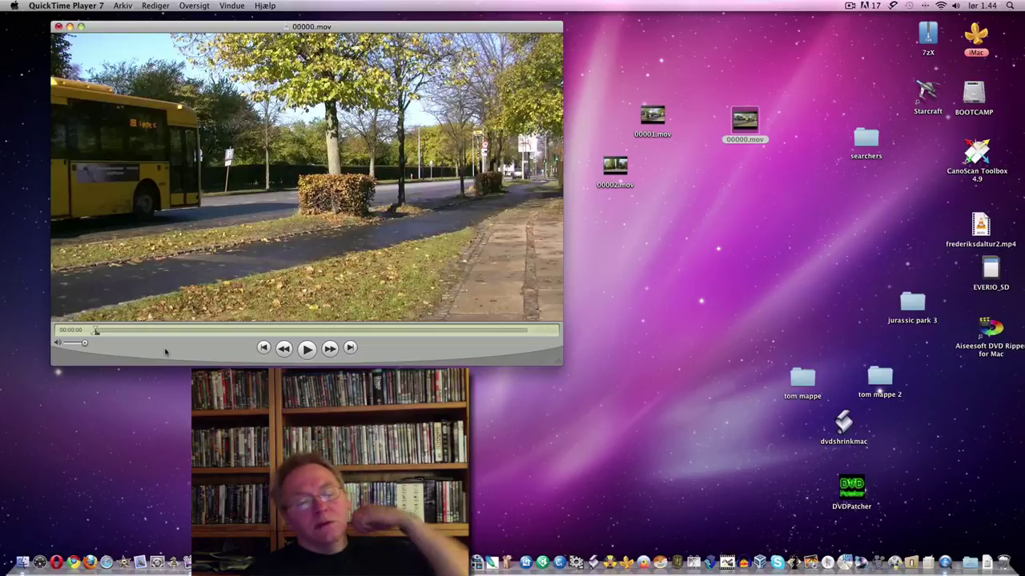
key("space")
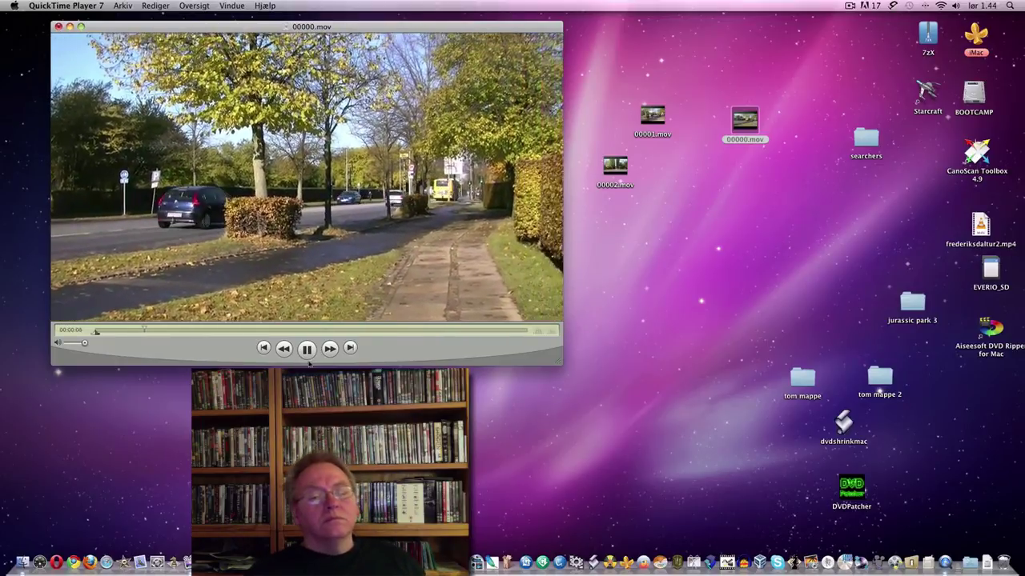
left_click(308, 350)
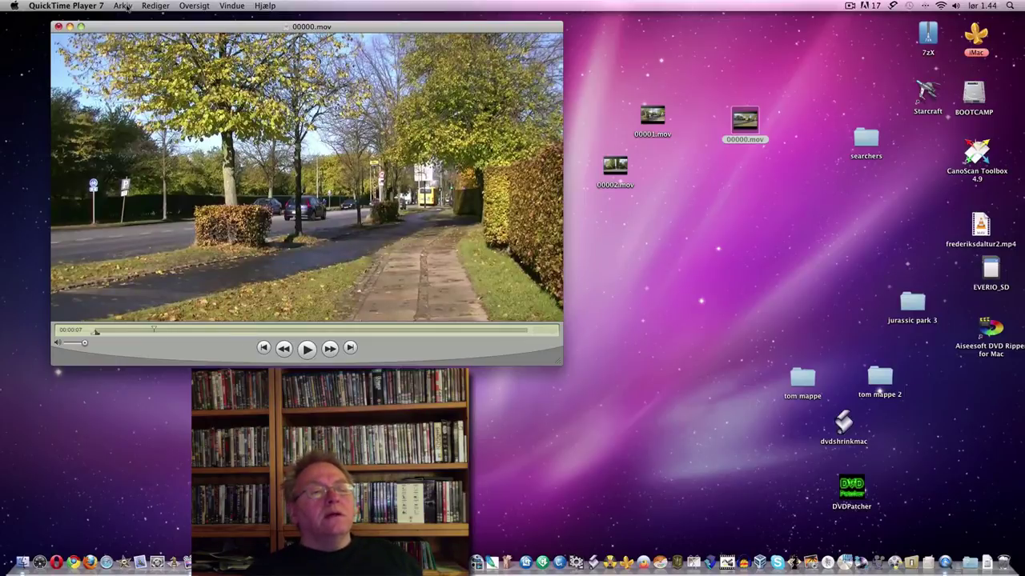
Save the movie to Skrivebord as self-contained '1.everio film' via Arkiv > Arkiver som.
left_click(124, 7)
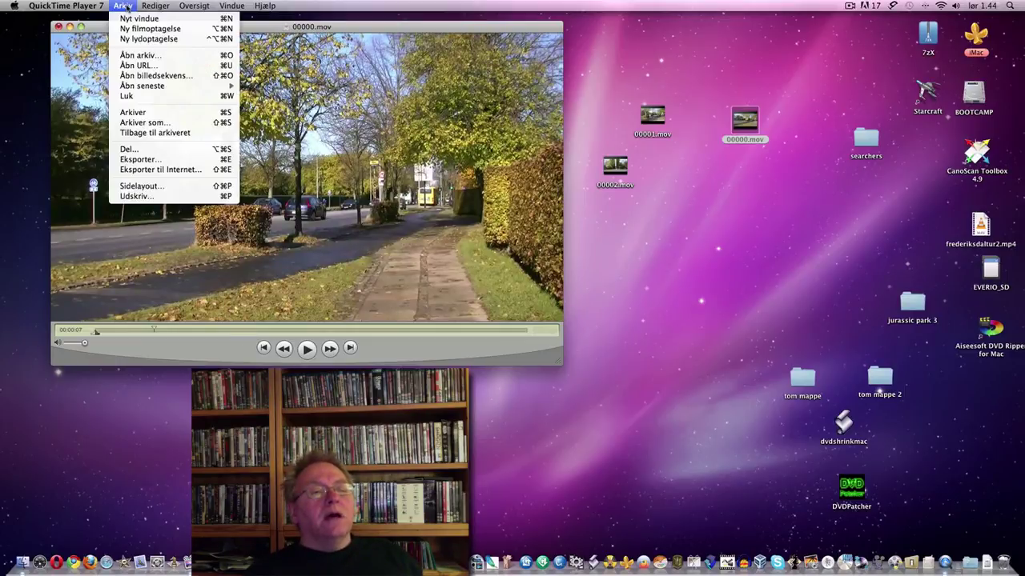
left_click(131, 123)
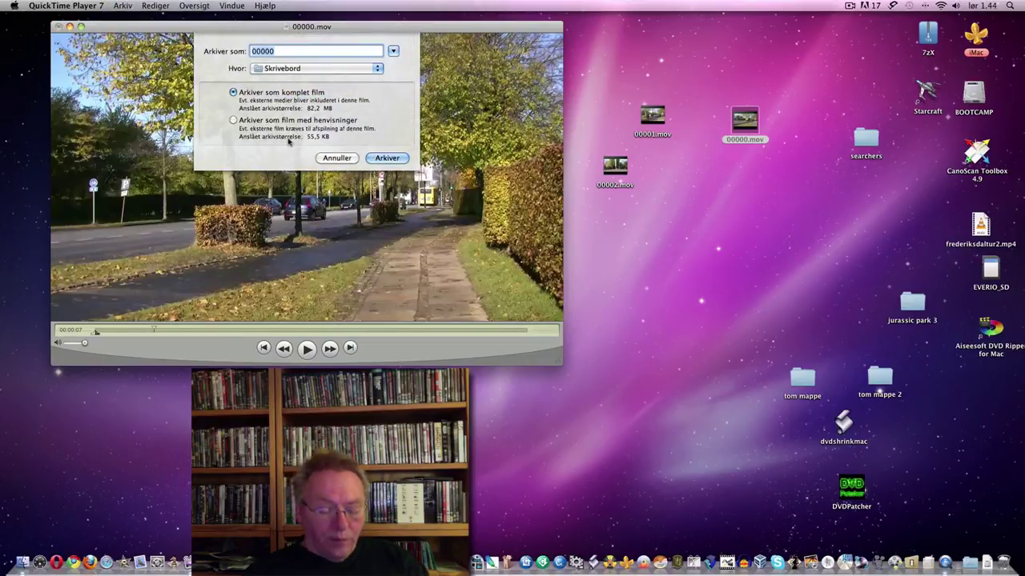
type("1")
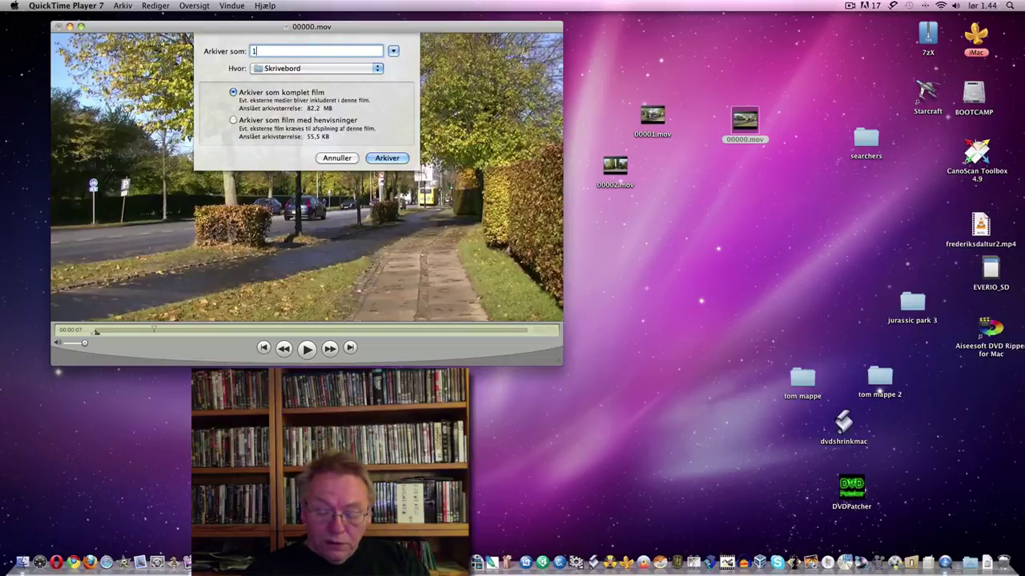
type(".everio")
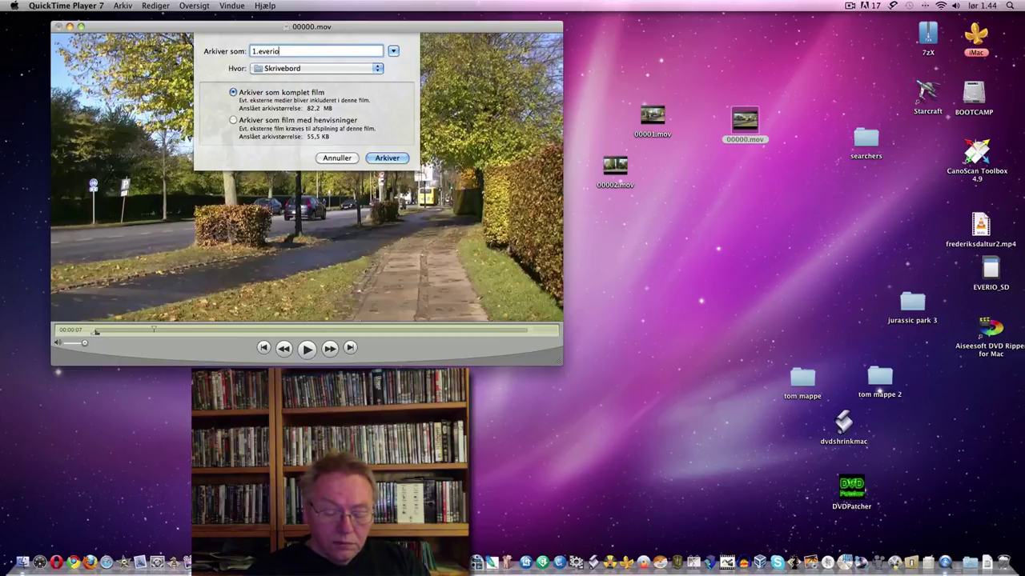
type(" film")
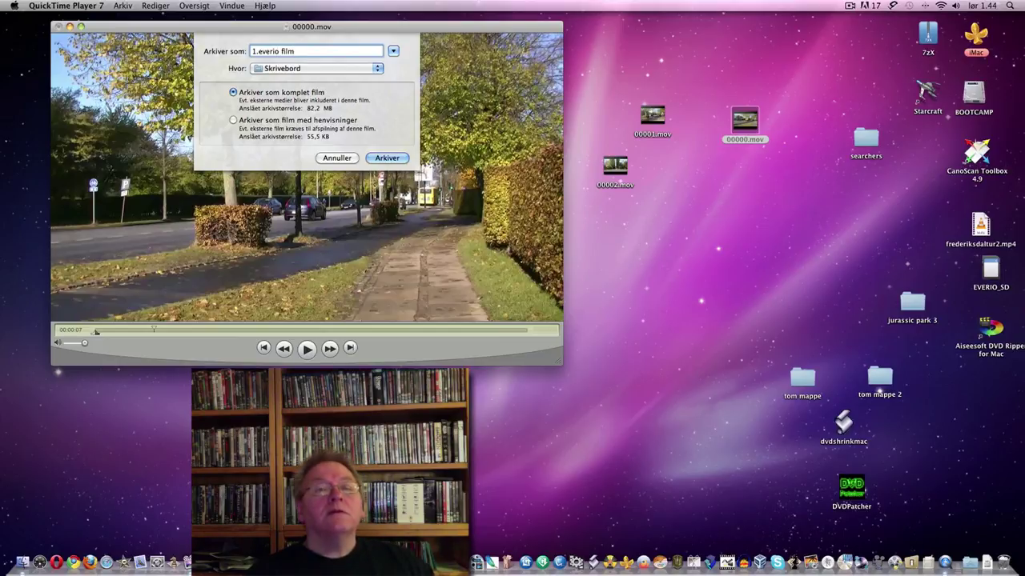
key("Return")
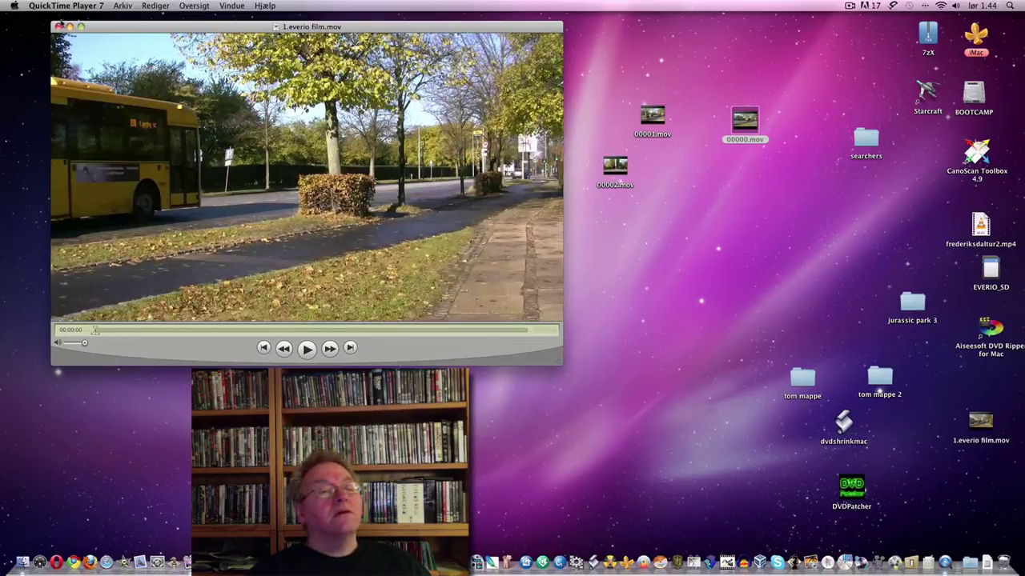
Close QuickTime 7, move 1.everio film.mov to the top-left, play it through, then close it.
left_click(59, 26)
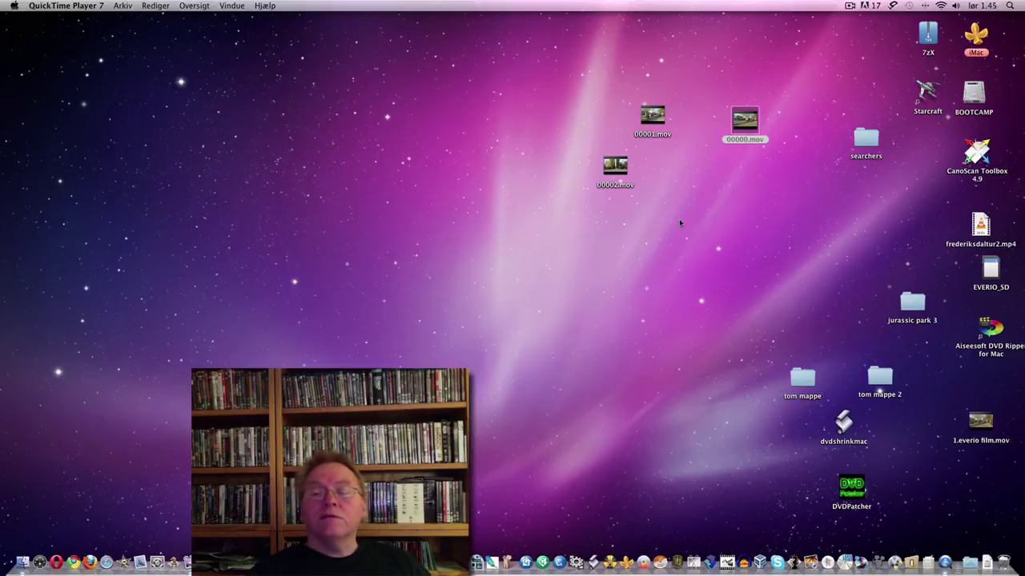
left_click_drag(981, 421, 239, 118)
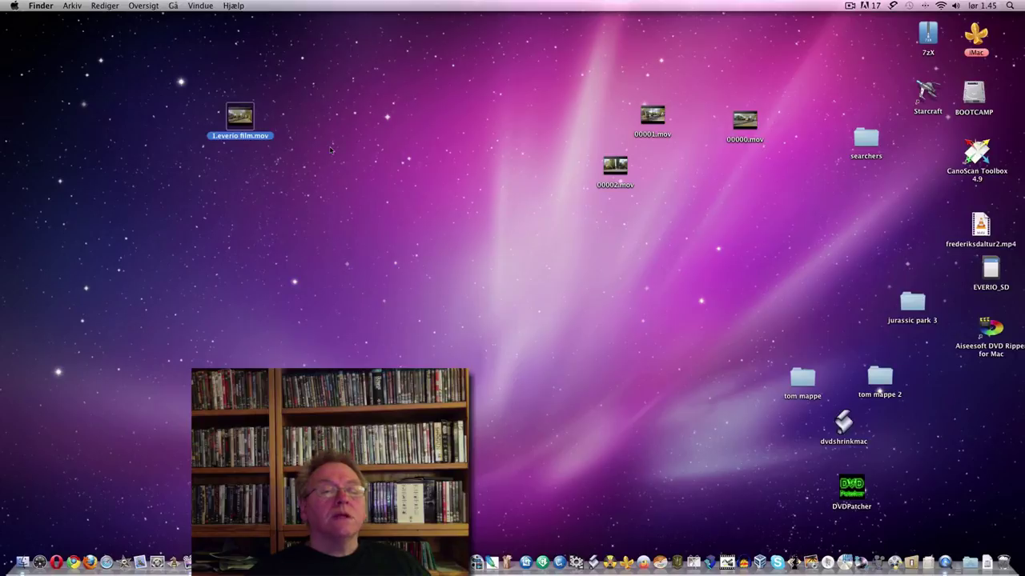
double_click(231, 126)
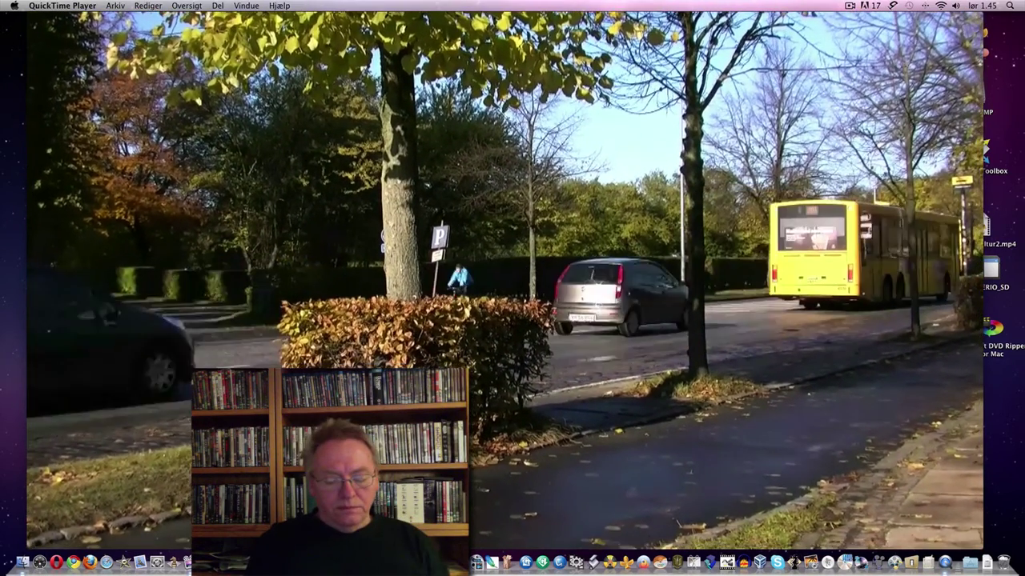
key("super+w")
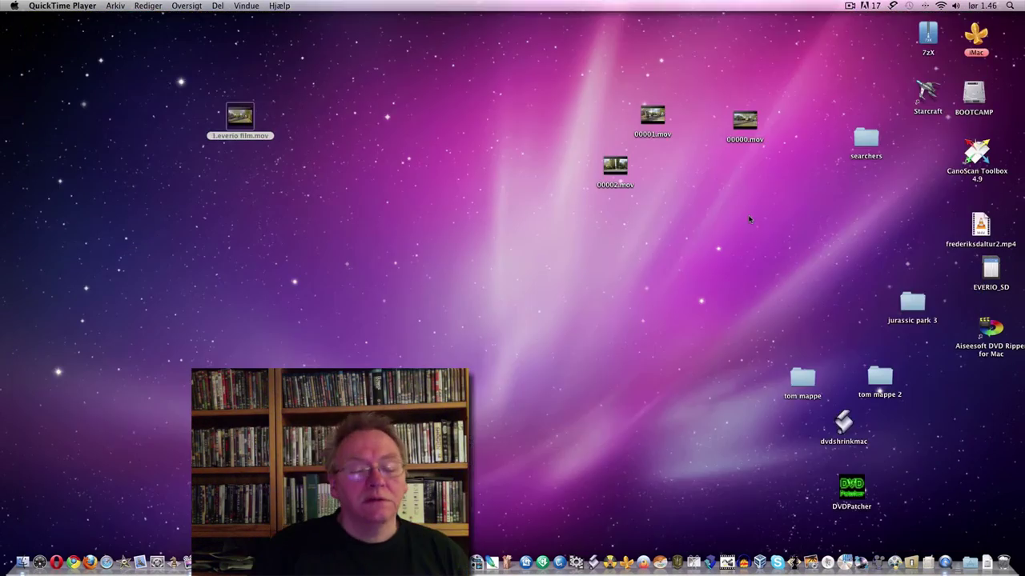